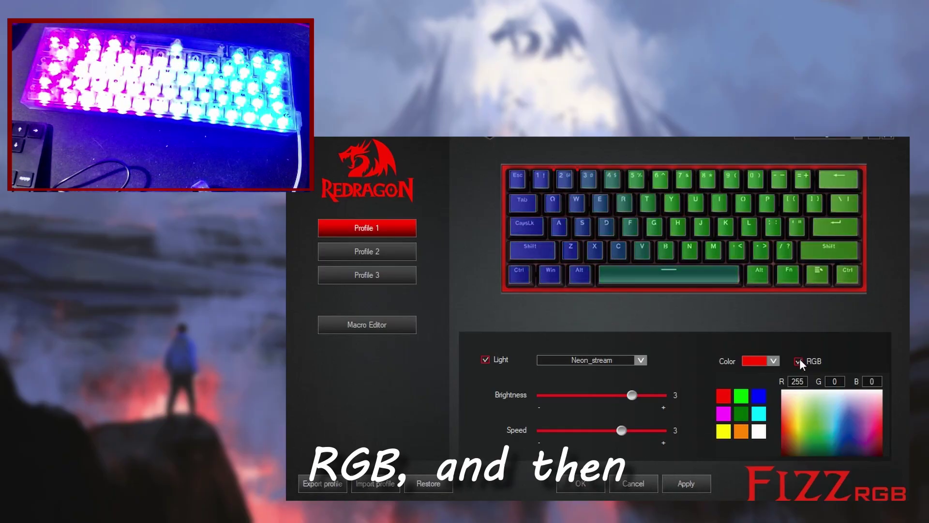
Open the Light mode dropdown showing Profile 1's effects, currently Neon_stream.
left_click(614, 361)
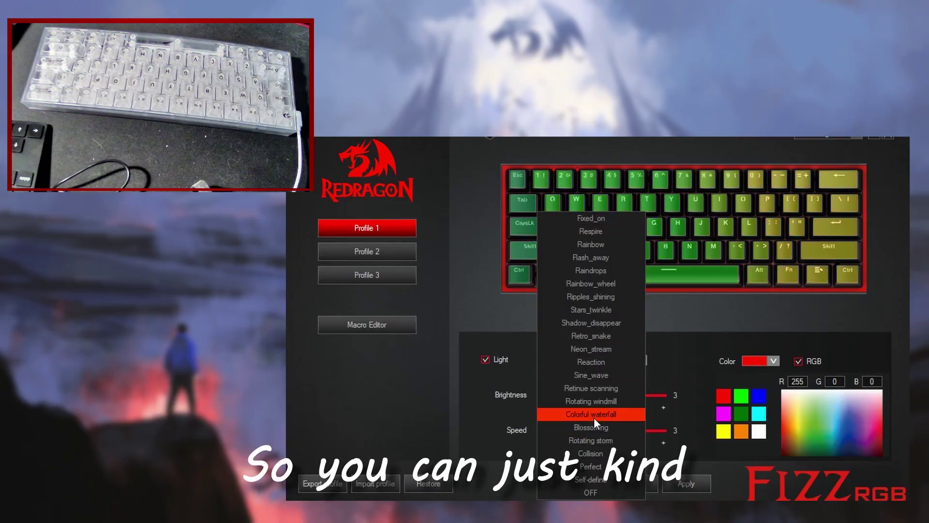
Switch the lighting to Perfect and press assorted keys to preview it.
left_click(591, 467)
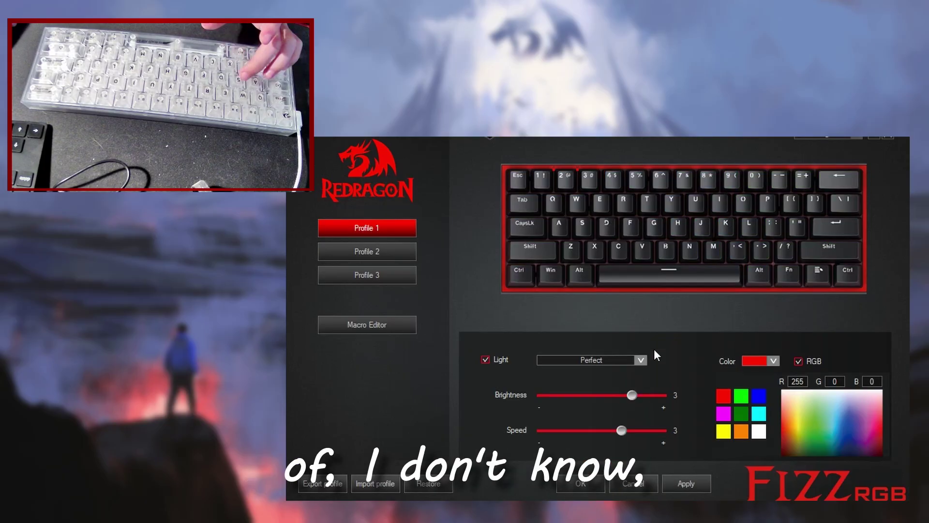
key("k")
key("l")
key("2")
key("x")
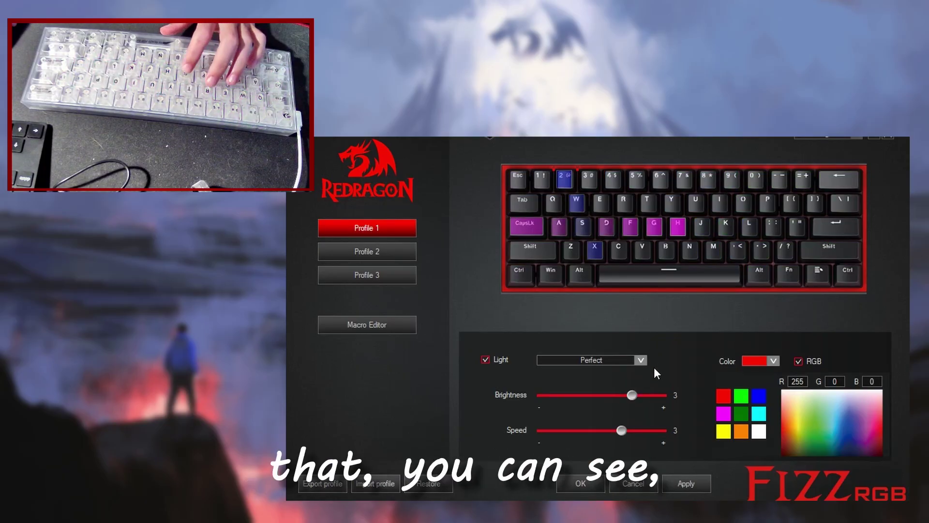
key("space")
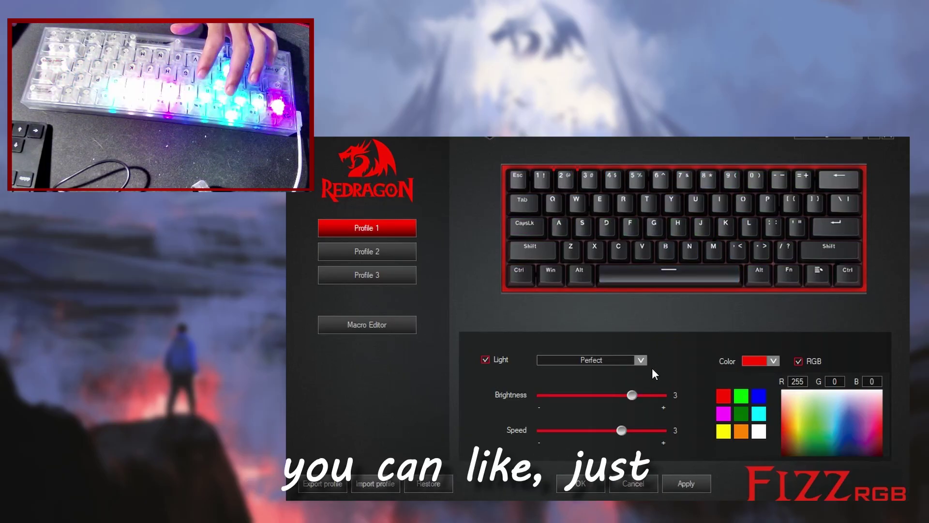
key("a")
key("s")
key("d")
key("j")
key("k")
key("Return")
key("u")
key("i")
key("o")
key("p")
key("bracketleft")
key("k")
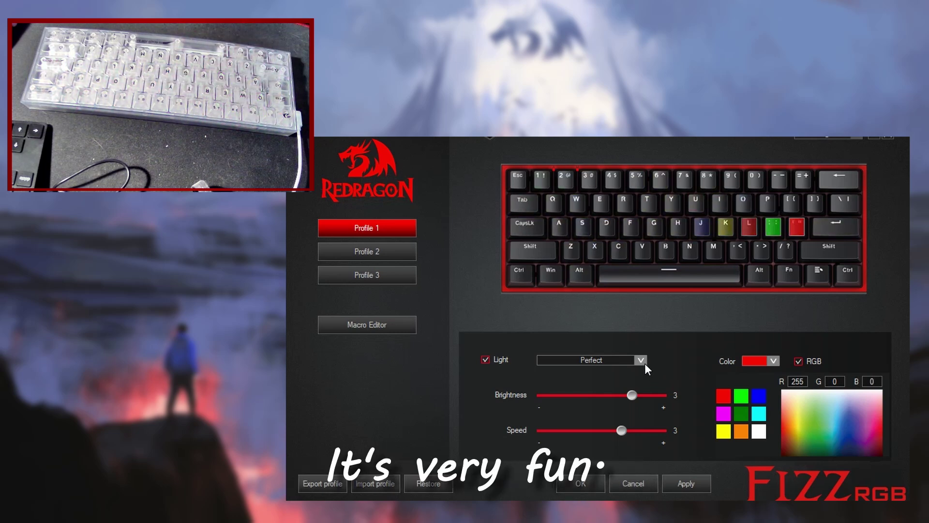
Switch the lighting to Reaction and press D, F and S to preview it.
left_click(640, 359)
left_click(594, 363)
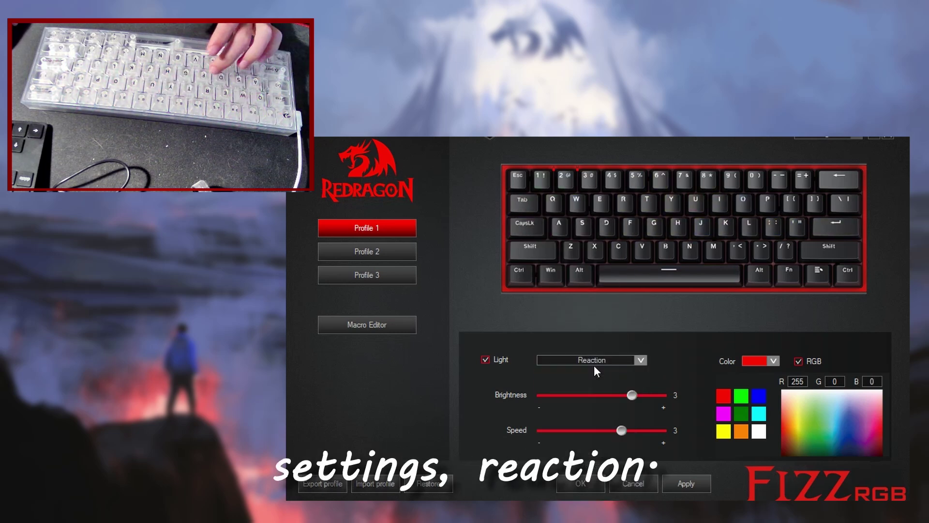
key("d")
key("f")
key("s")
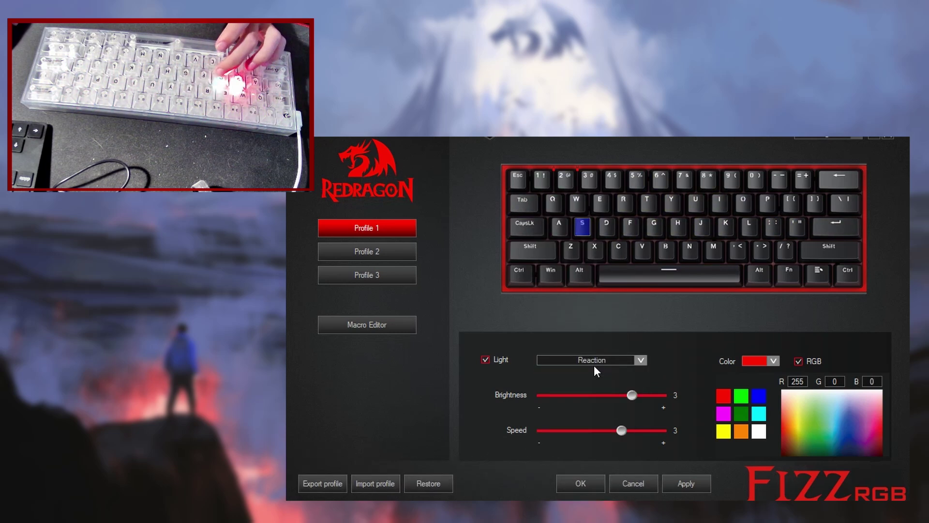
key("d")
key("s")
key("d")
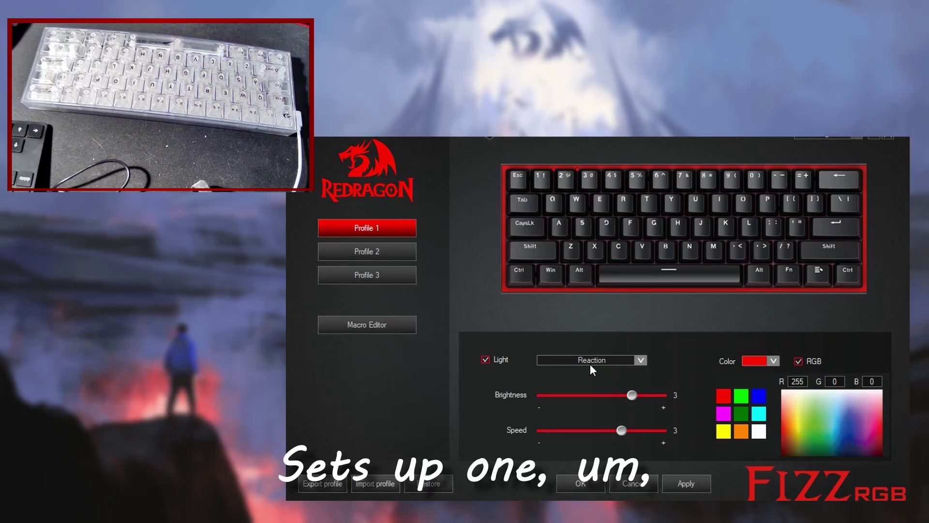
Change Profile 1's lighting effect to Sine_wave.
left_click(588, 361)
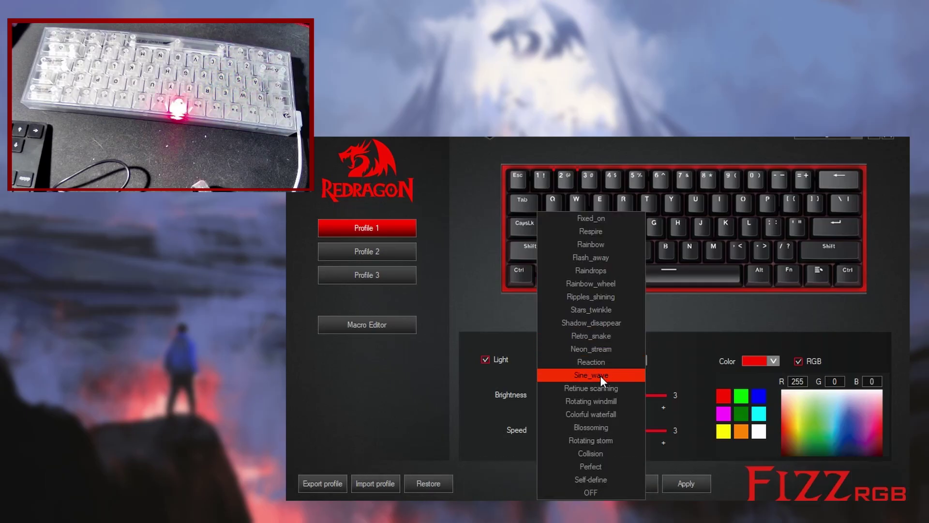
left_click(600, 376)
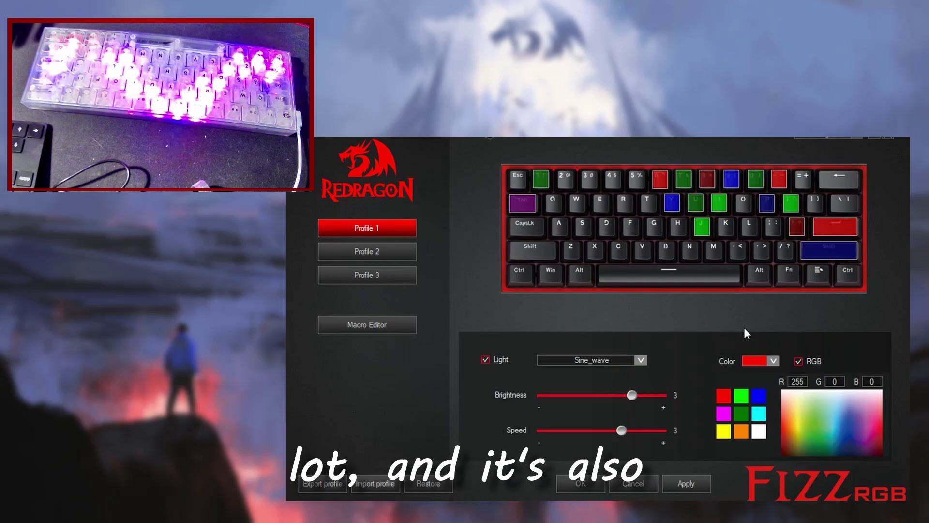
left_click(621, 359)
Turn Profile 1's lighting OFF, then scroll the effects list back up to Reaction.
left_click(602, 489)
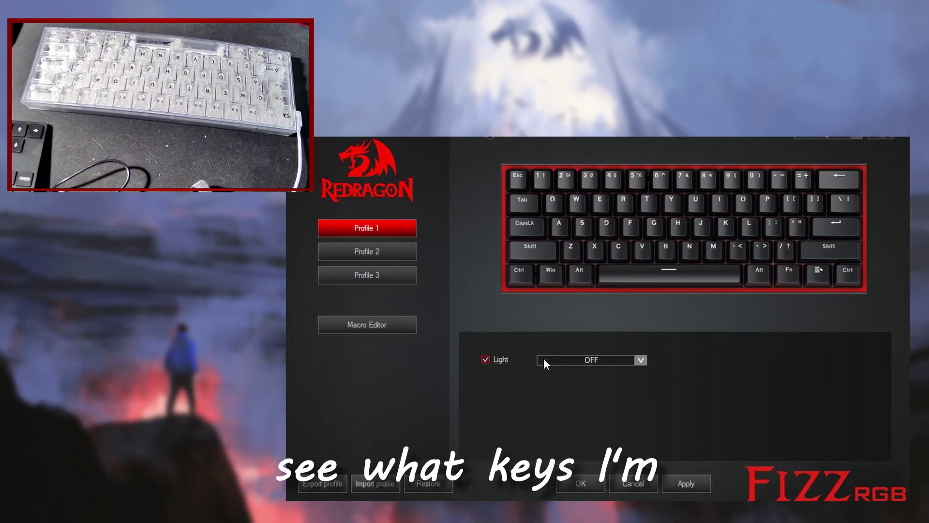
scroll(545, 363, "up", 1)
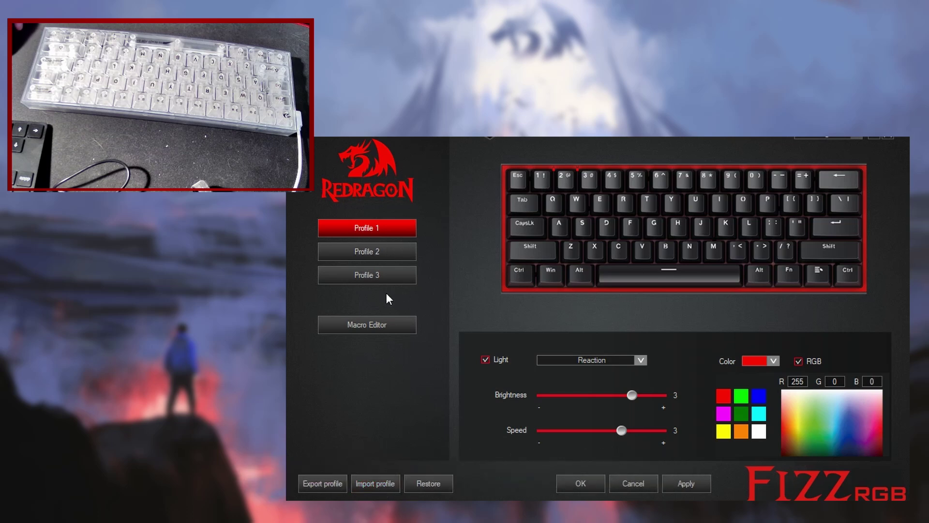
Apply Profile 2 and then Profile 3 to the keyboard.
left_click(365, 252)
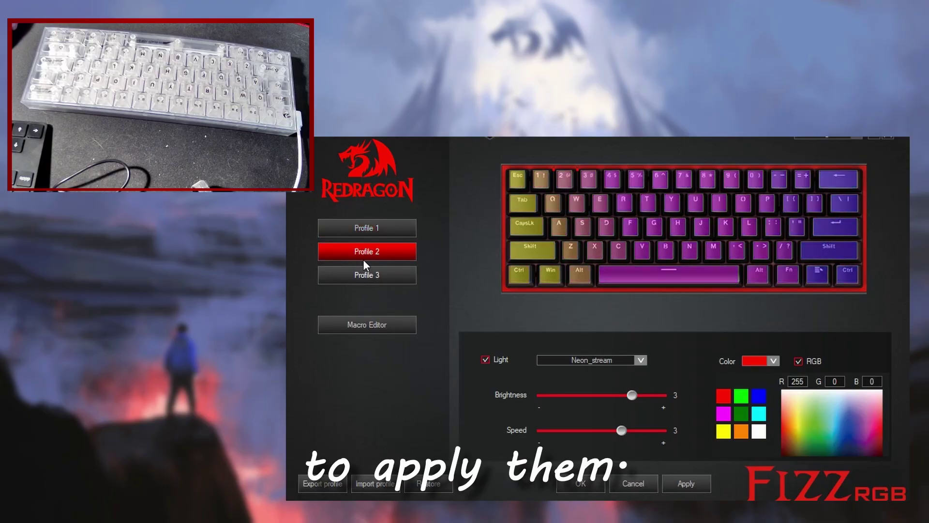
left_click(698, 484)
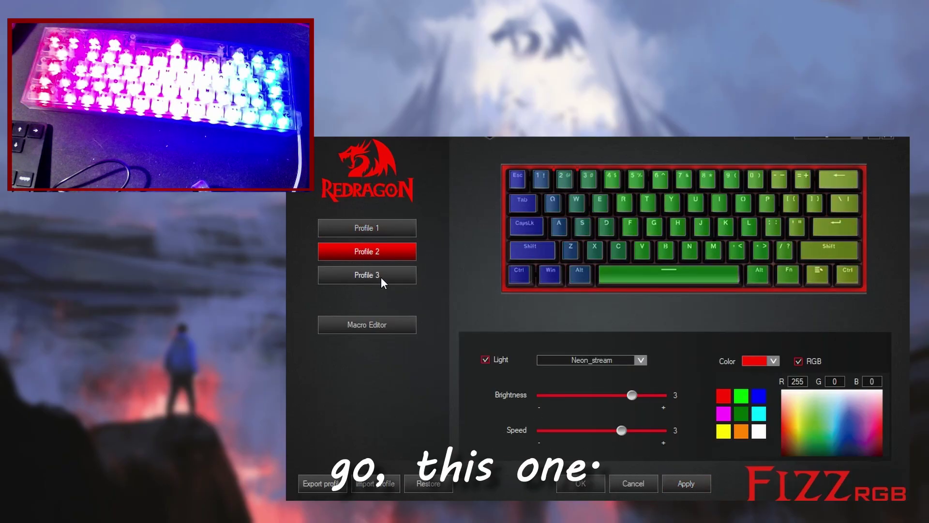
left_click(382, 276)
left_click(702, 482)
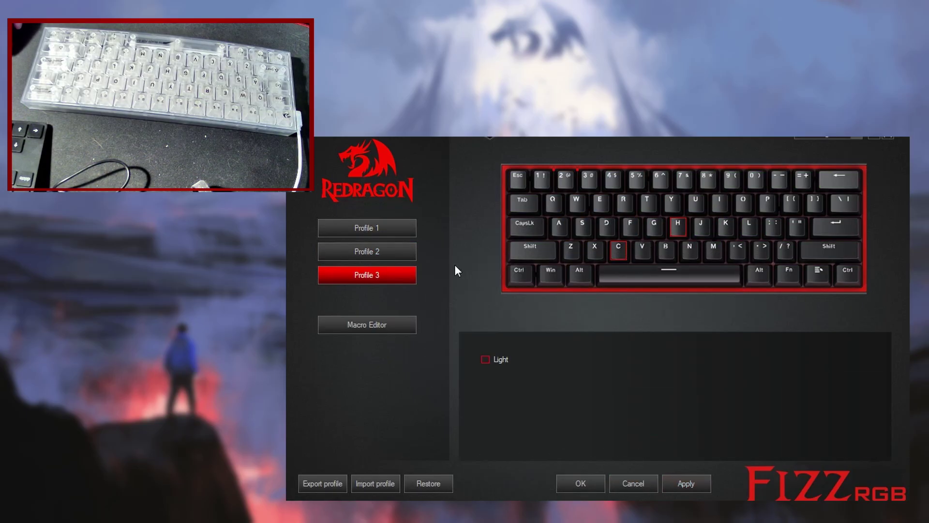
Apply Profile 1, then switch to Profile 3 and apply it again.
left_click(399, 232)
left_click(677, 483)
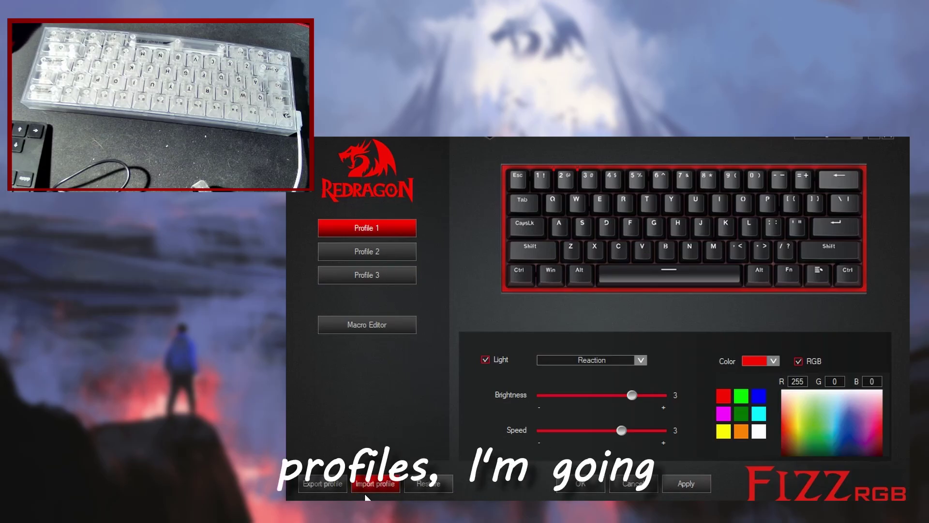
left_click(376, 276)
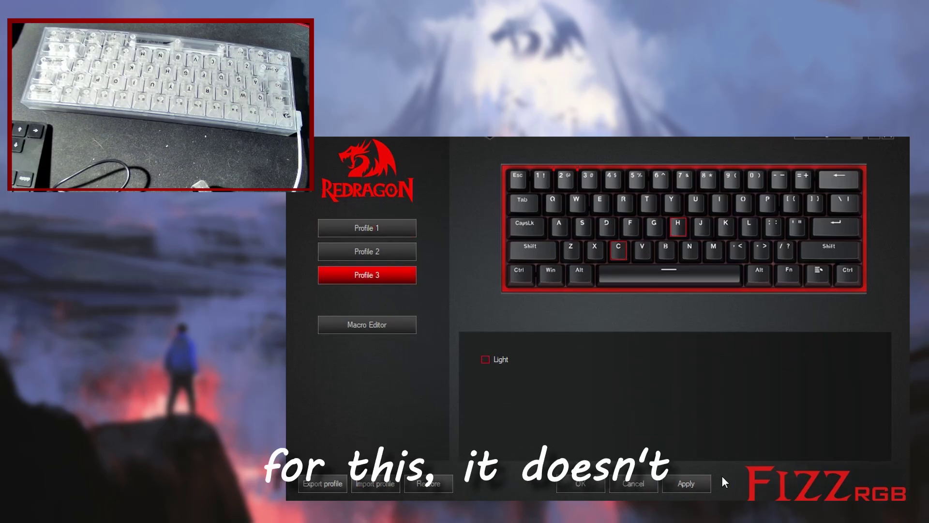
left_click(705, 482)
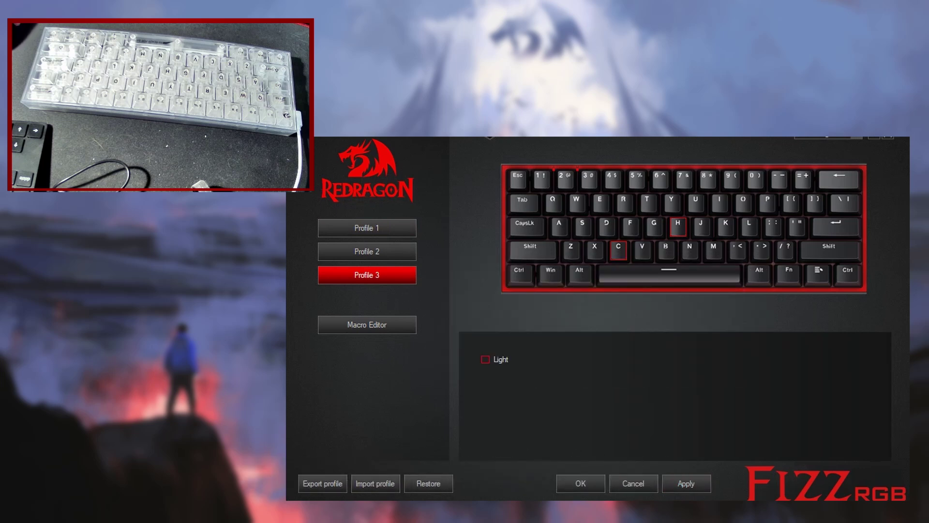
left_click(679, 228)
left_click(485, 359)
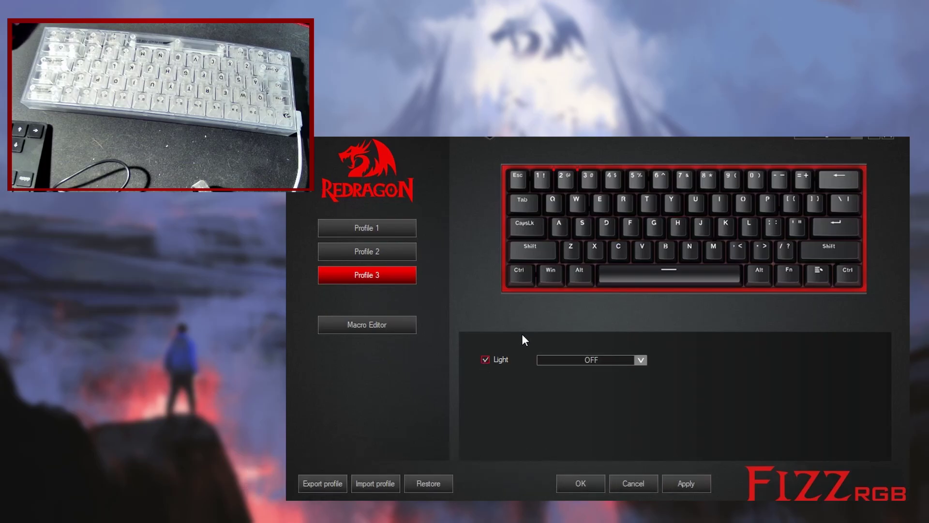
left_click(485, 360)
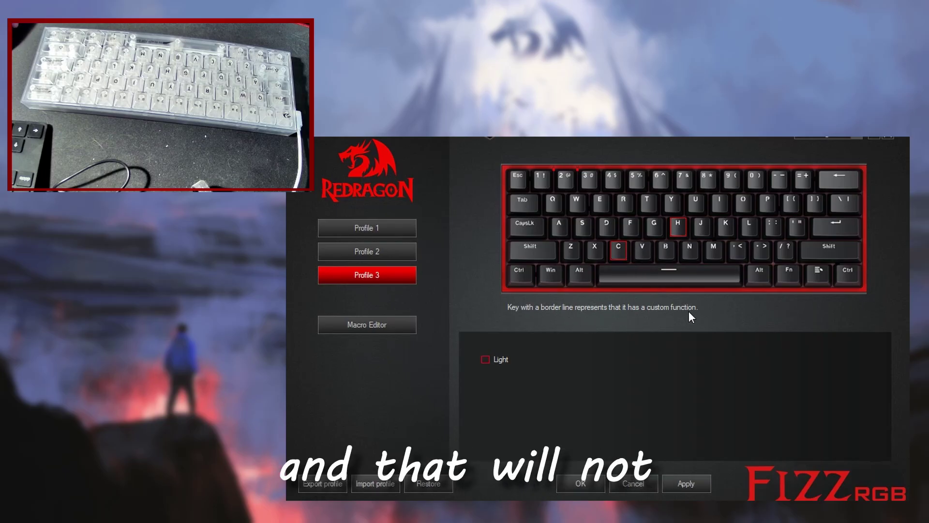
left_click(495, 358)
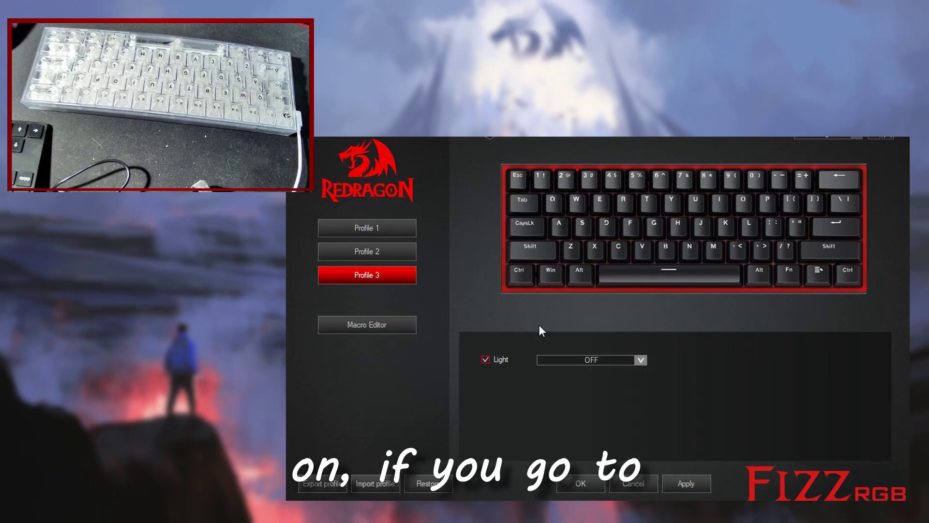
left_click(619, 360)
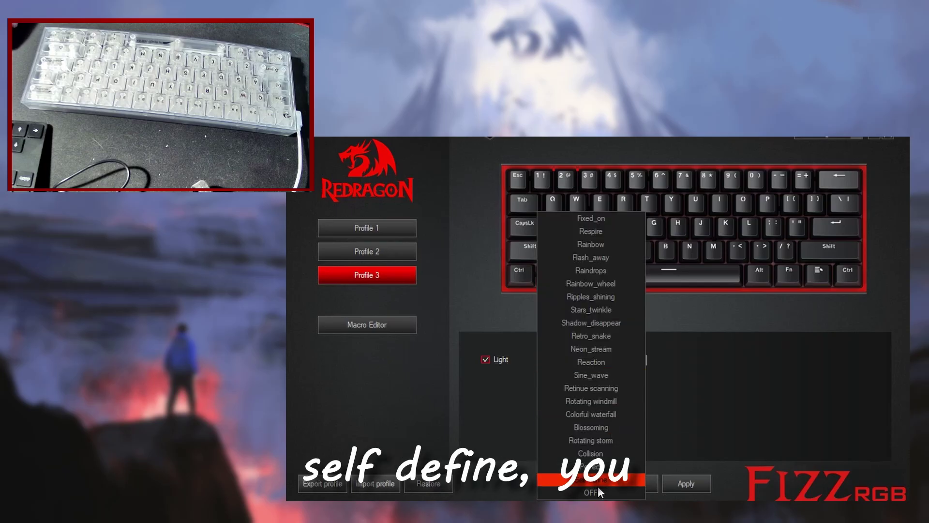
left_click(598, 486)
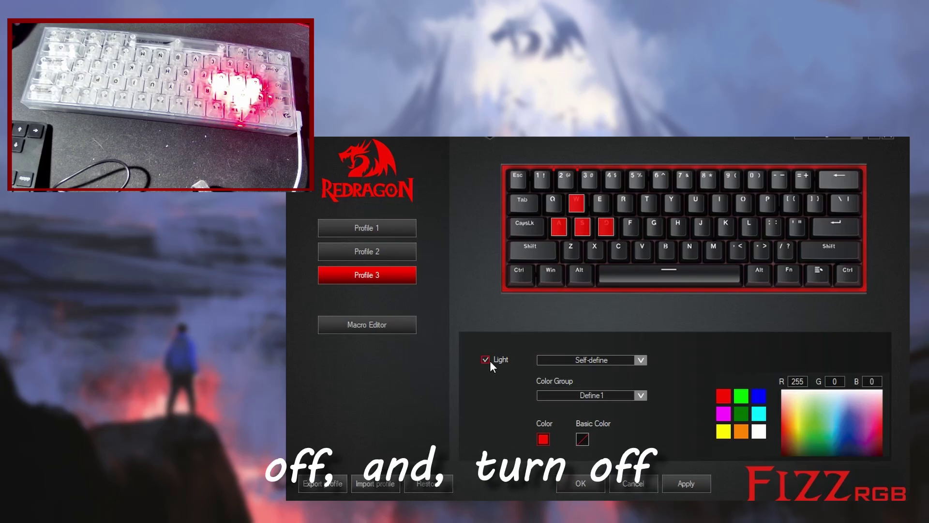
left_click(562, 360)
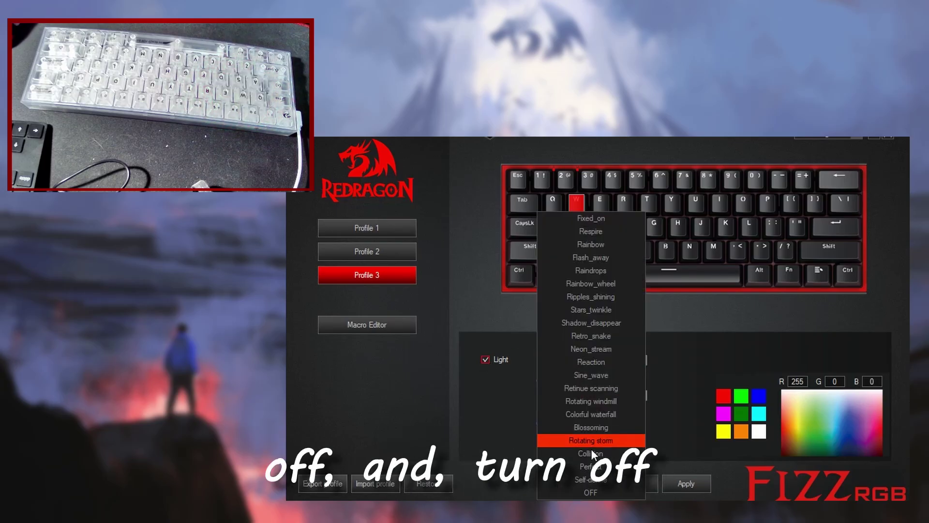
left_click(589, 496)
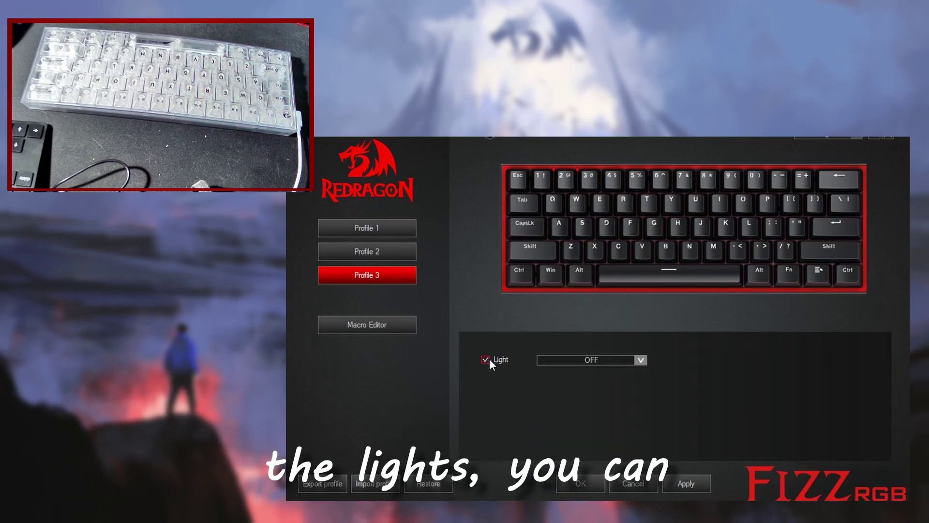
left_click(485, 360)
left_click(485, 360)
left_click(591, 360)
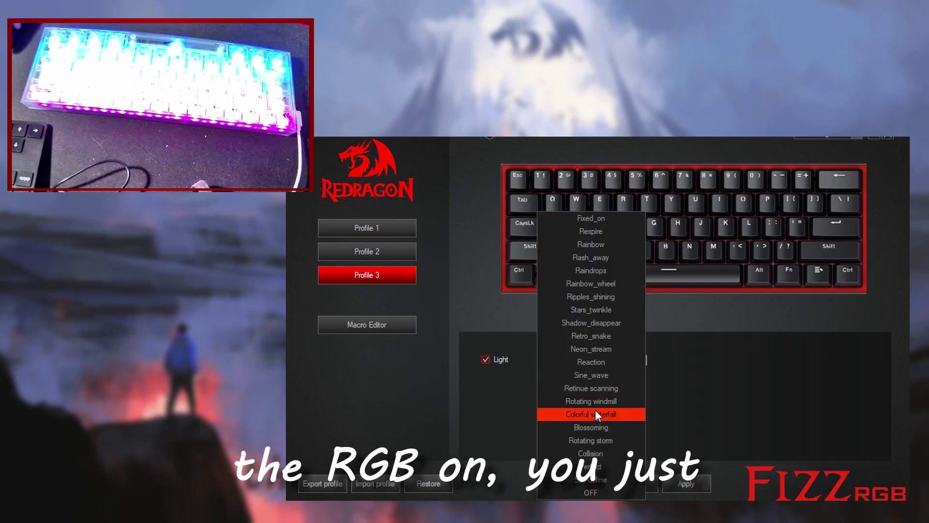
left_click(595, 410)
left_click(484, 359)
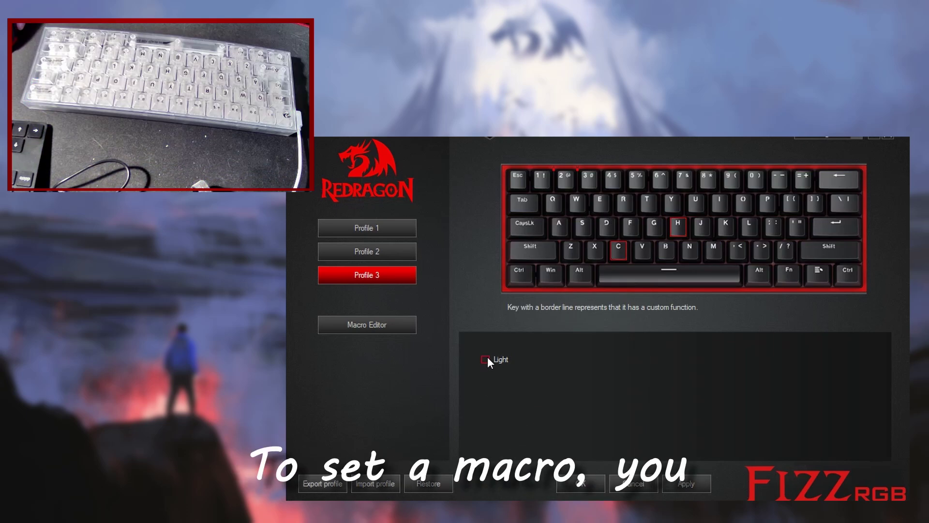
In the Macro Editor, create a new macro named 'number line'.
left_click(395, 326)
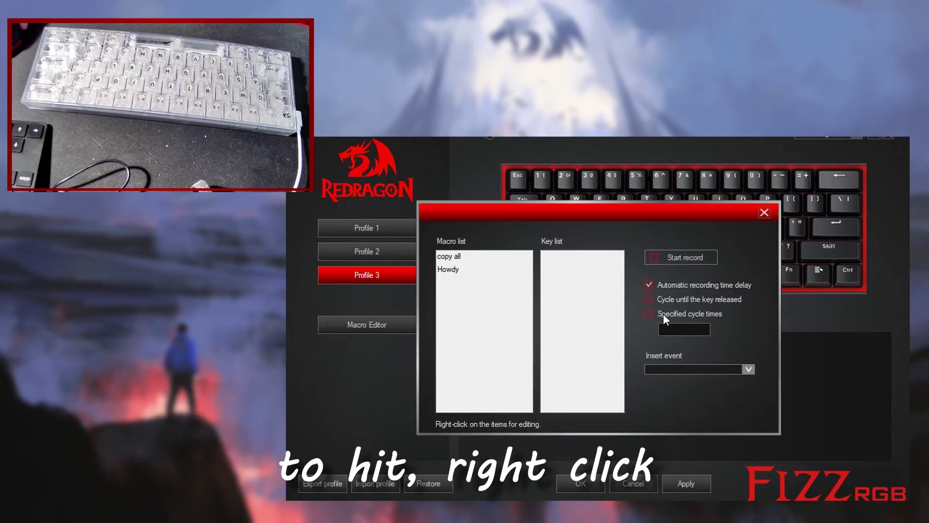
right_click(464, 320)
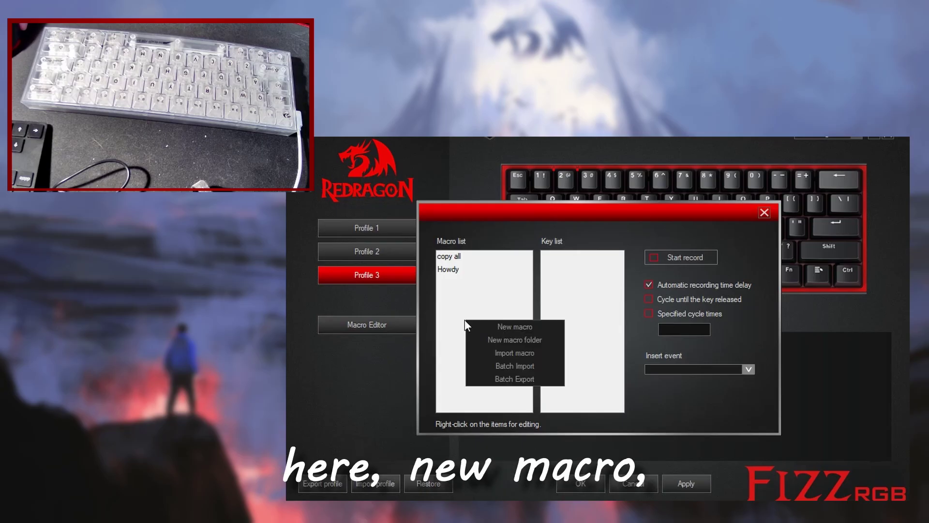
left_click(489, 325)
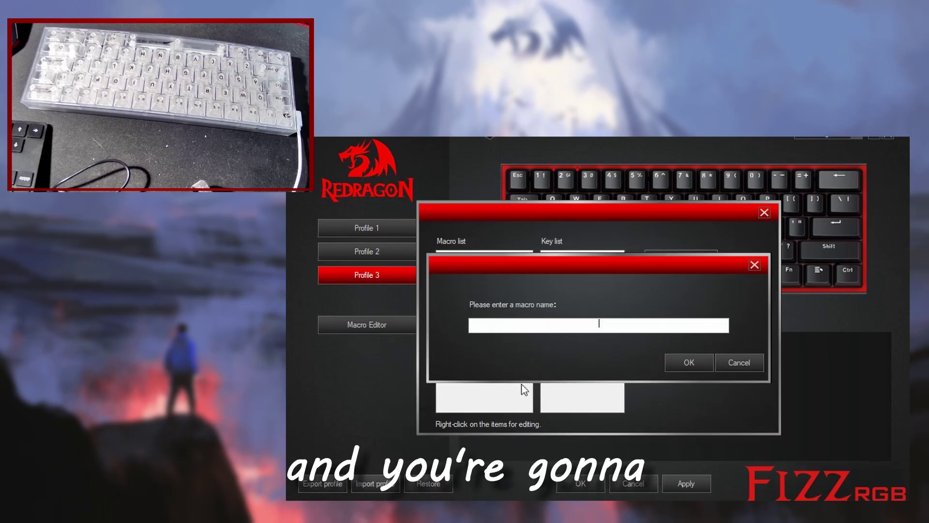
type("number line")
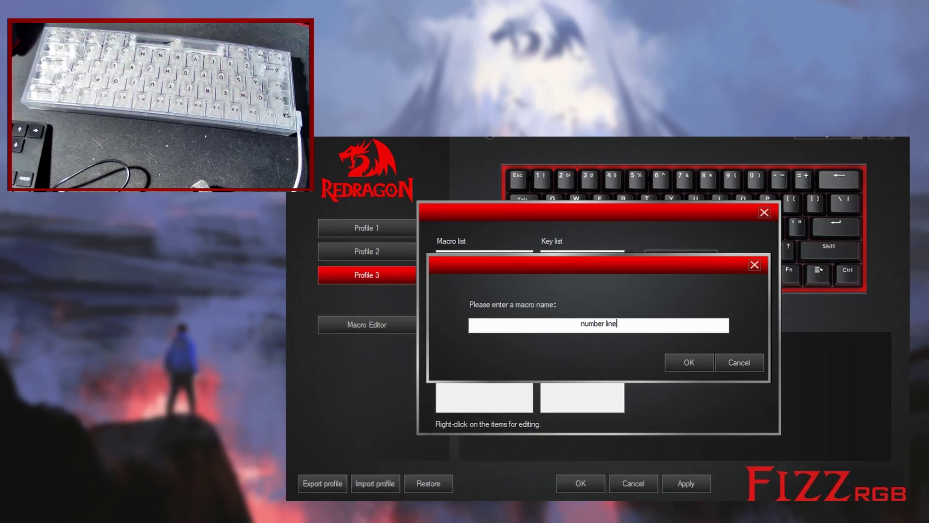
left_click(709, 362)
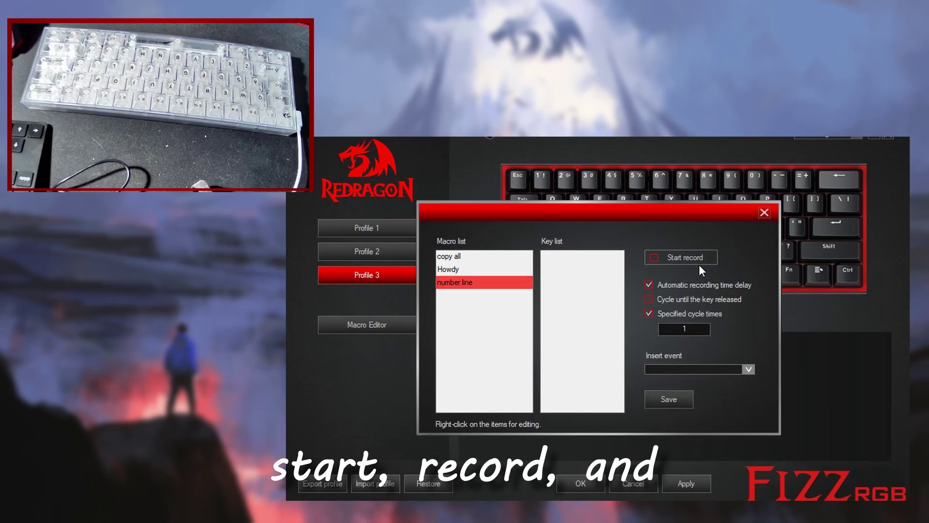
Record the keystrokes 123456789 into the macro.
left_click(658, 254)
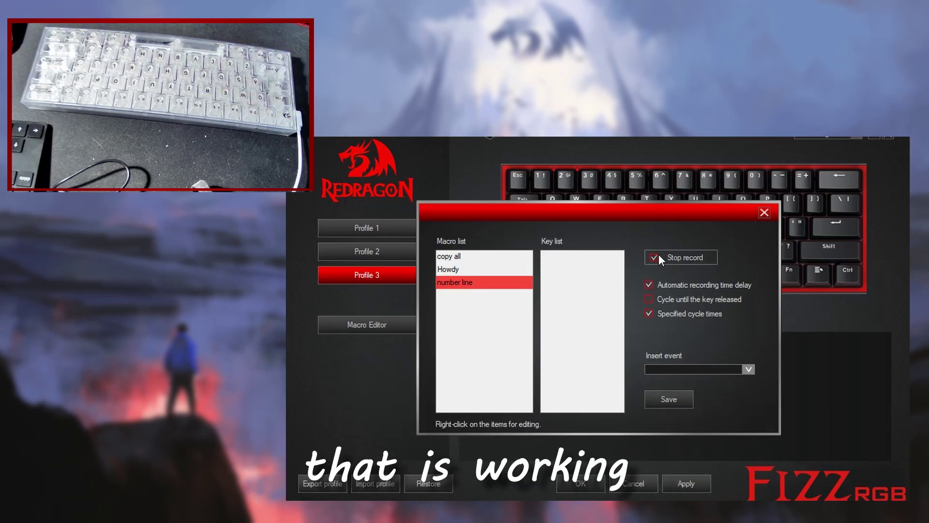
type("12345")
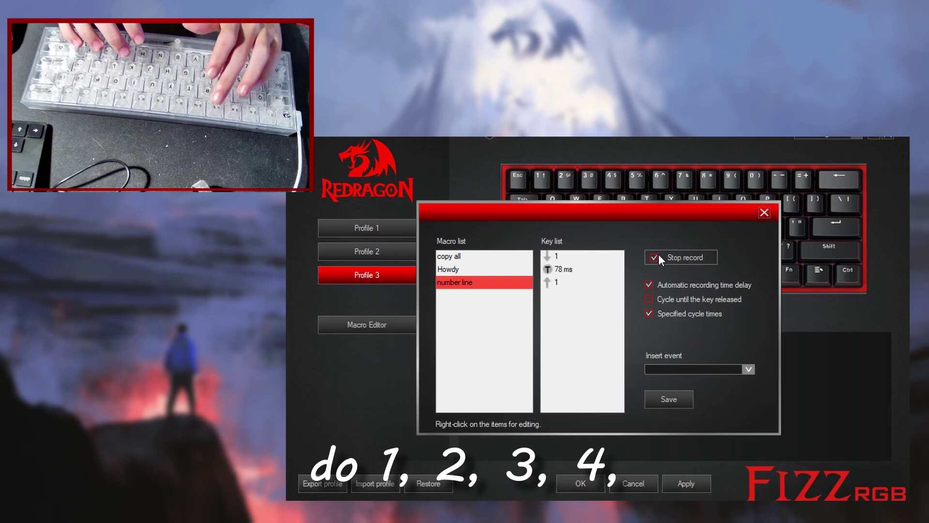
type("6789")
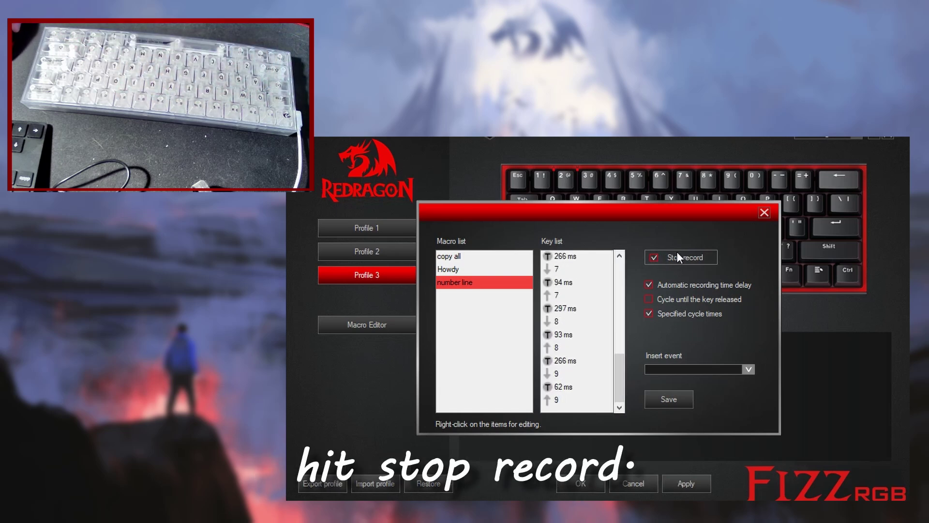
left_click(655, 251)
scroll(591, 375, "up", 3)
Browse the macro's recorded events and select the final 9 key-release row.
scroll(589, 367, "up", 5)
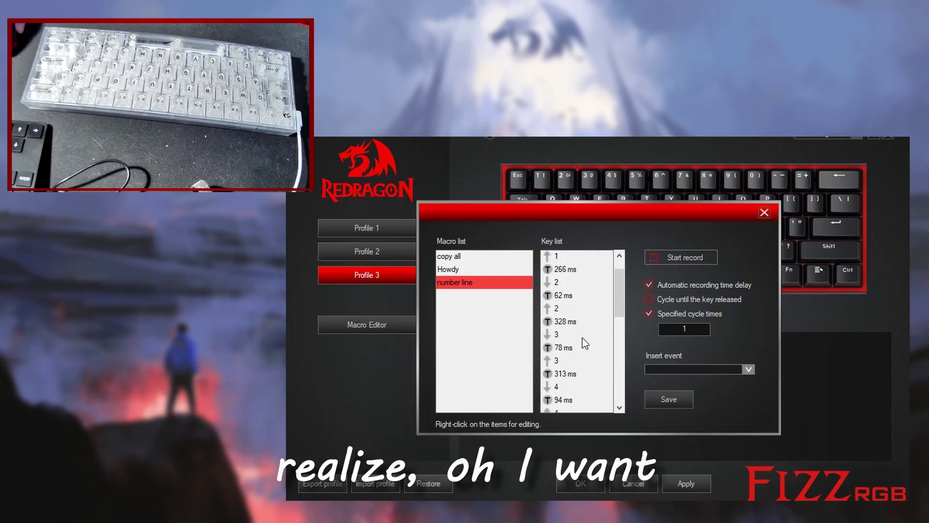
left_click(750, 371)
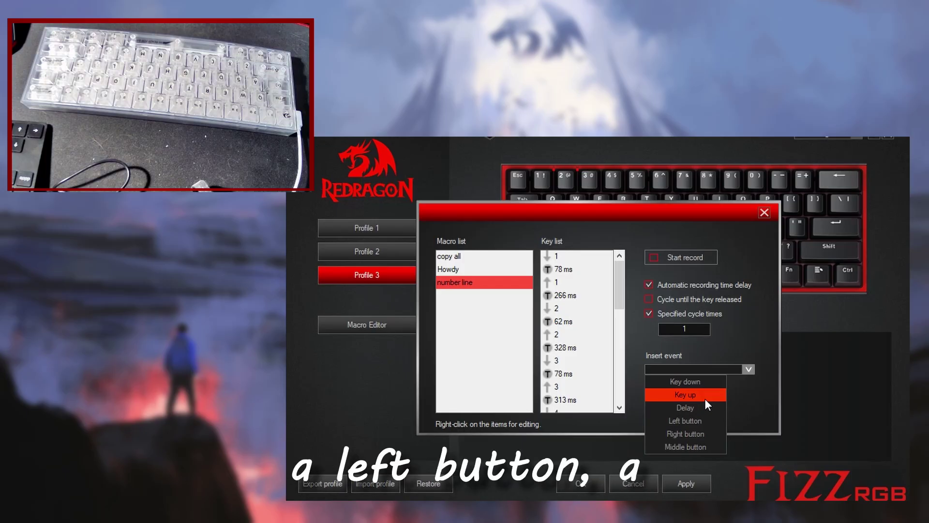
left_click(570, 270)
left_click(559, 294)
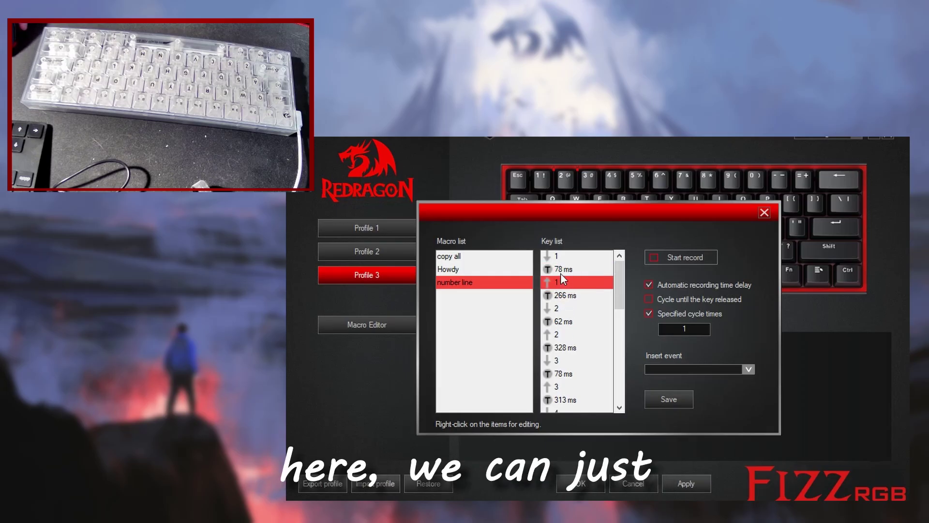
scroll(561, 291, "down", 8)
left_click(567, 400)
Insert an R key-down event after it, save the macro, and close the Macro Editor.
left_click(693, 366)
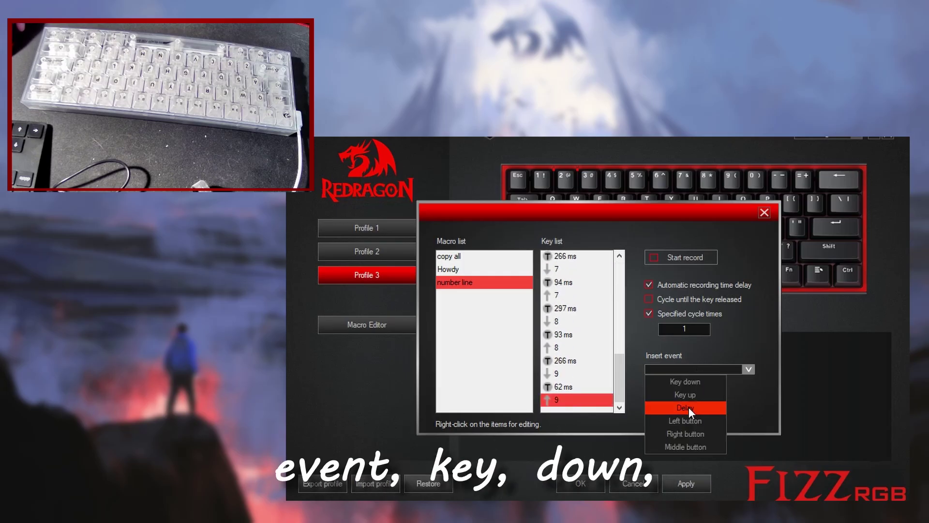
left_click(679, 383)
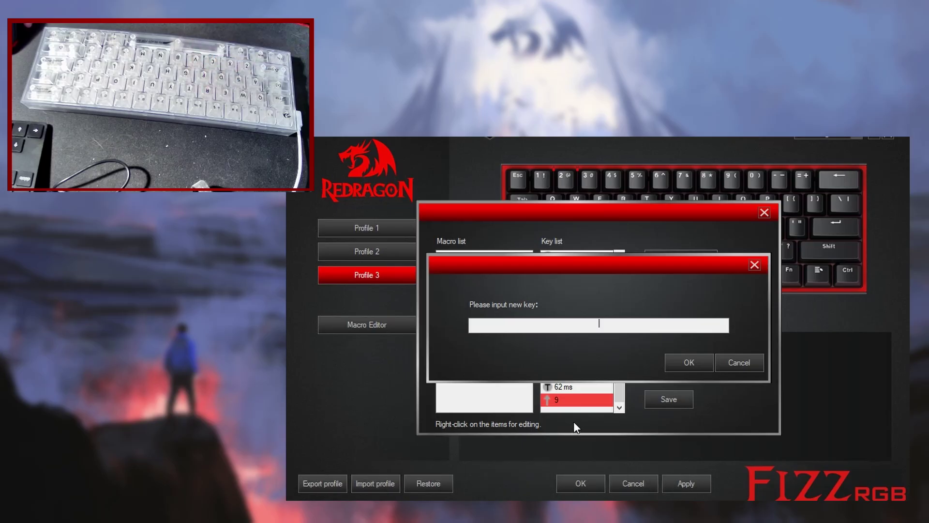
key("r")
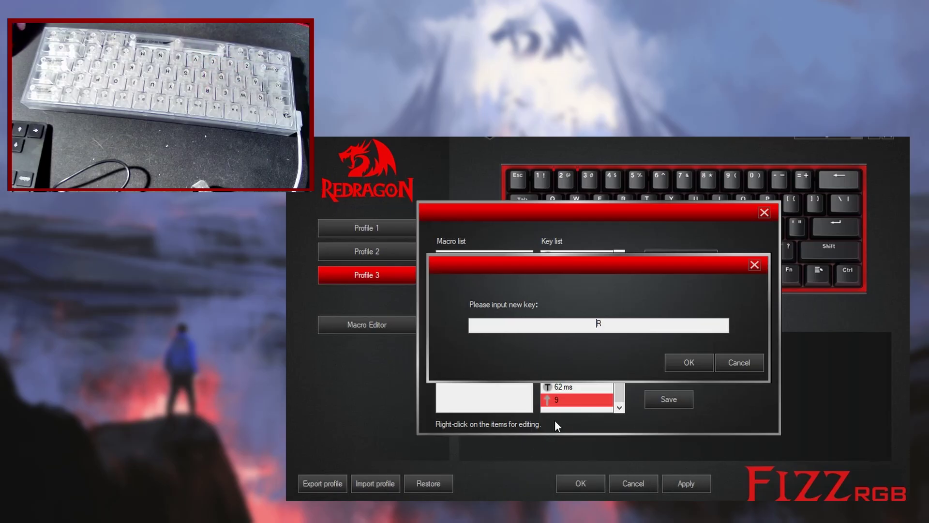
left_click(678, 365)
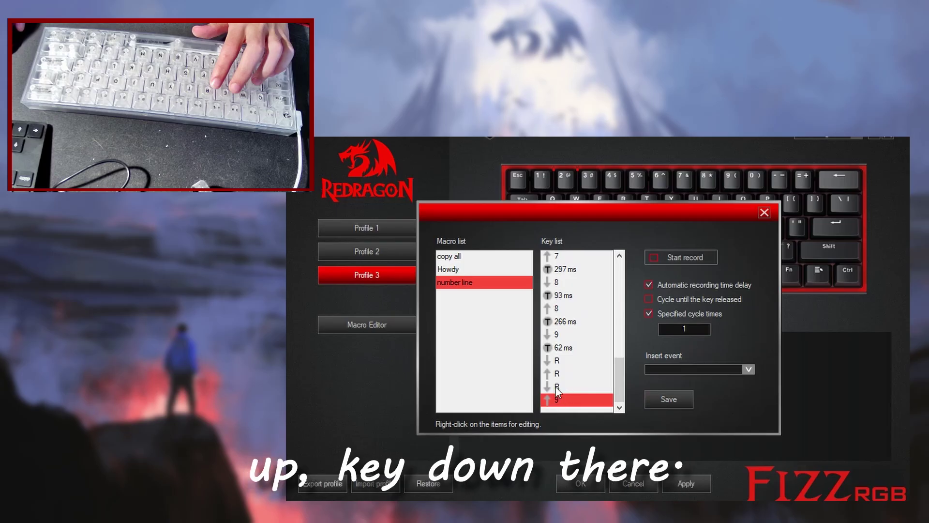
left_click(667, 402)
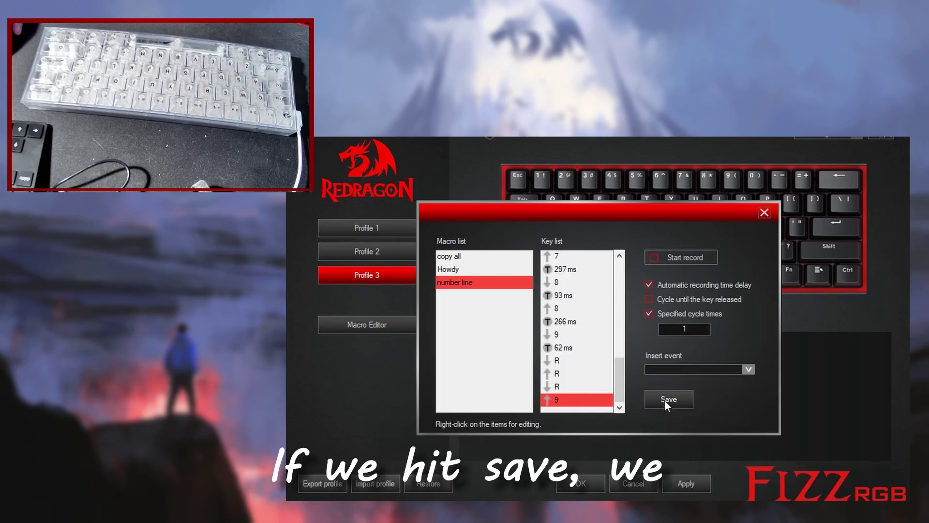
left_click(764, 213)
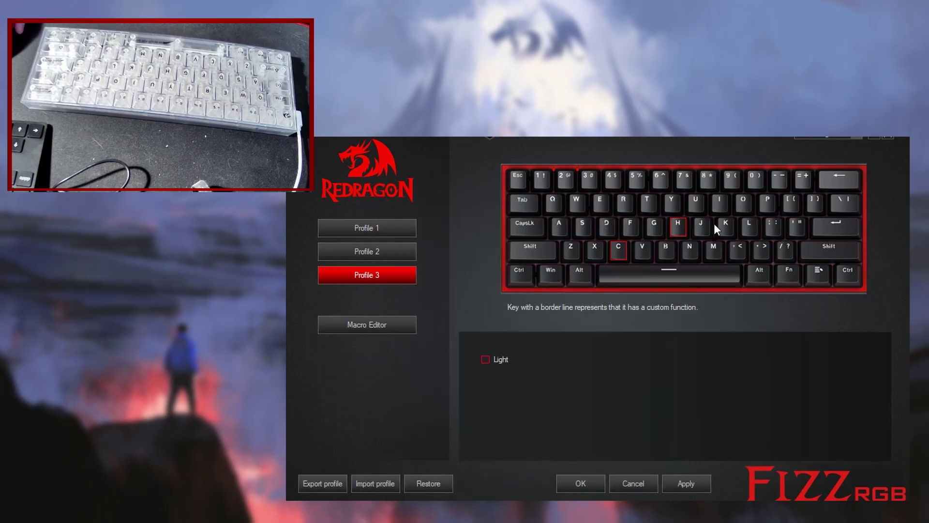
Assign the 'number line' macro to Profile 3's R key and apply it.
left_click(624, 203)
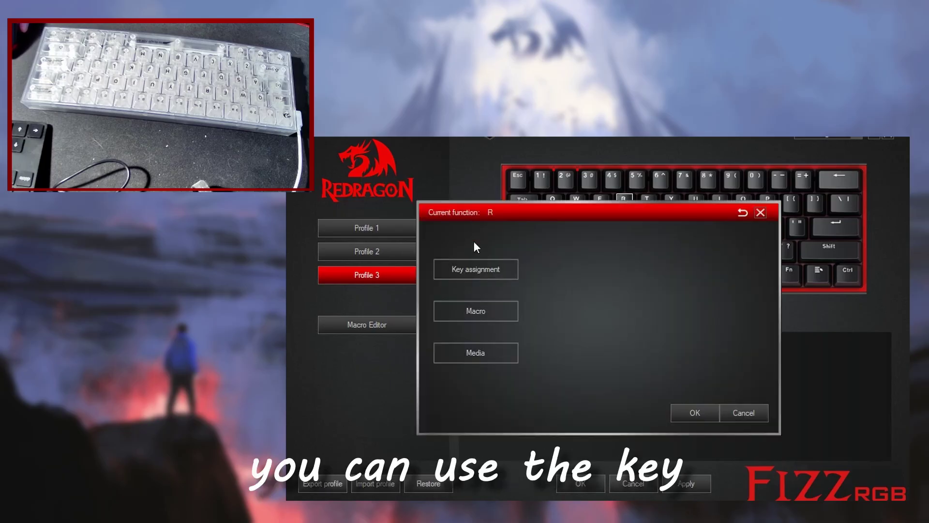
left_click(472, 271)
left_click(490, 319)
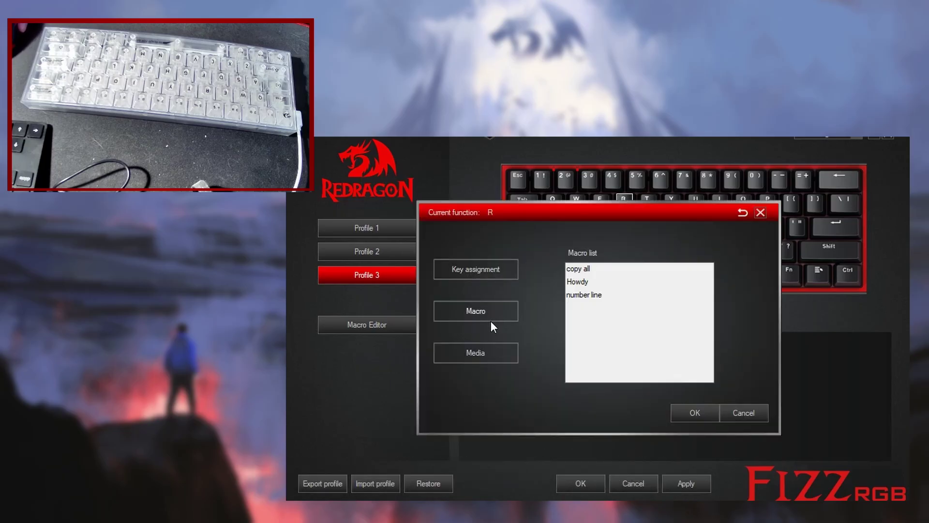
left_click(591, 296)
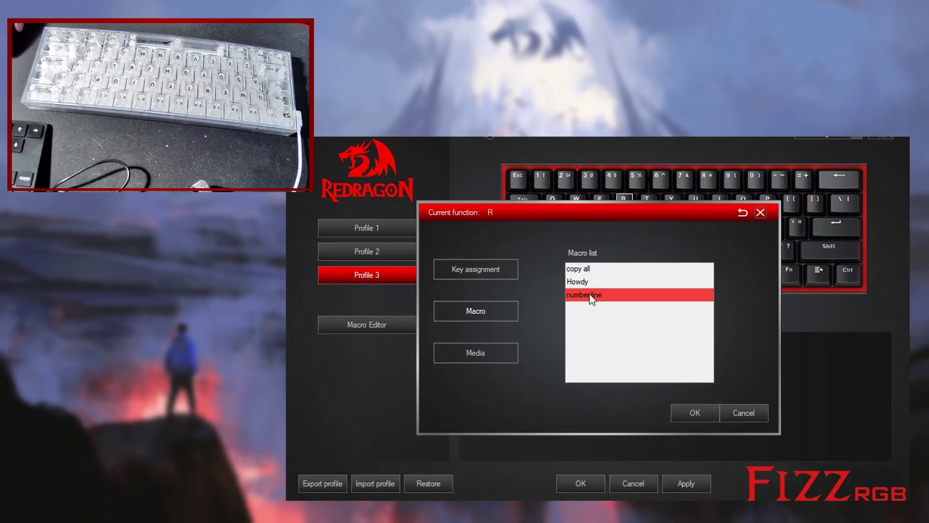
left_click(704, 419)
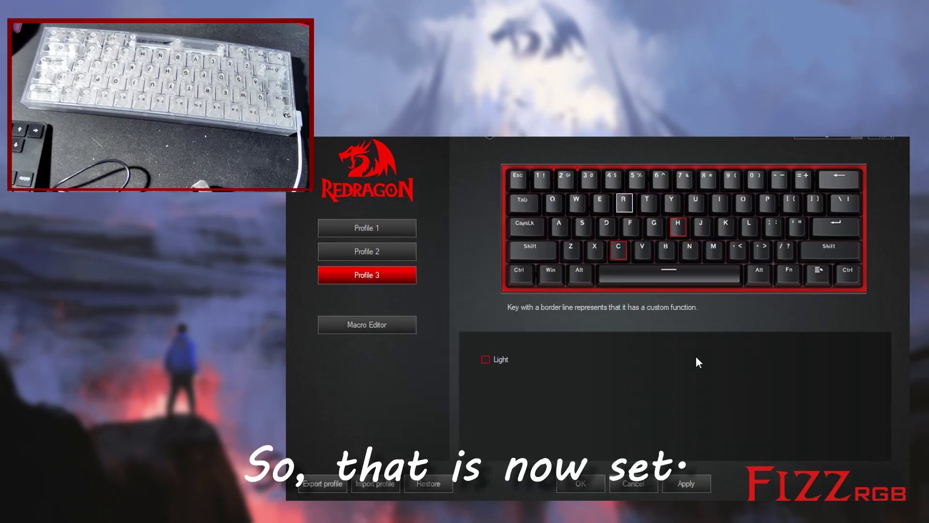
left_click(687, 483)
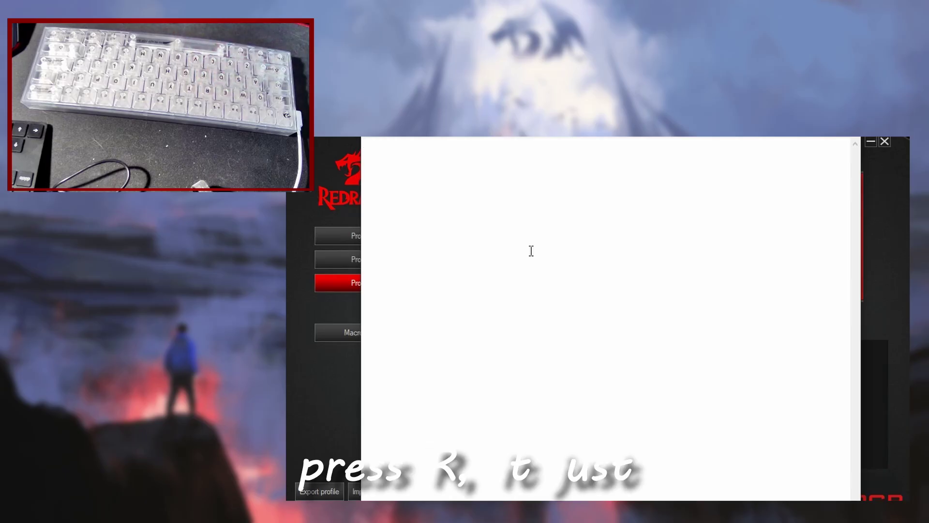
Trigger the R-key macro in Notepad to produce the line 123456789rr.
type("3")
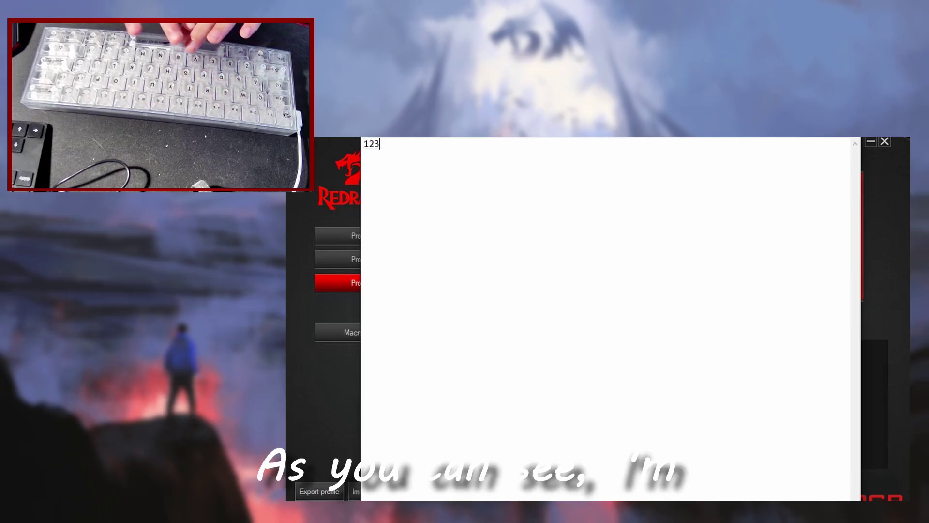
type("4567")
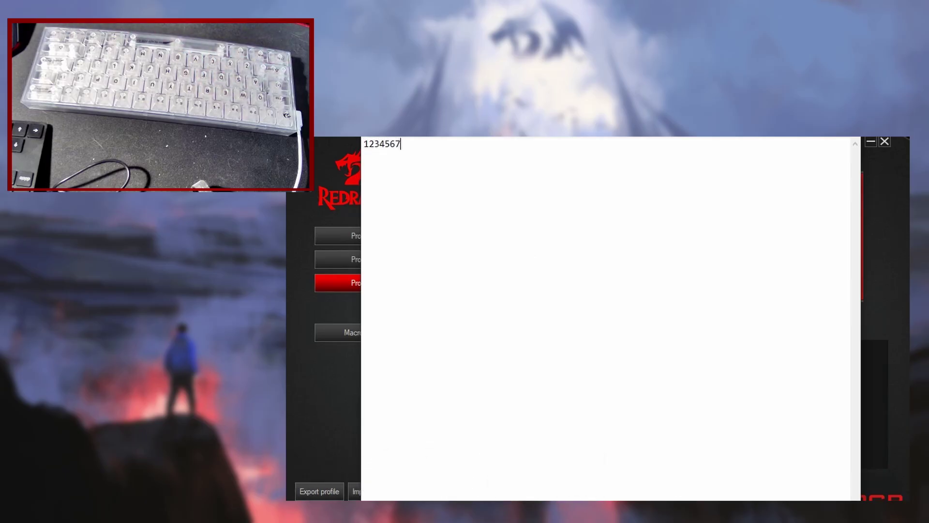
type("89rr")
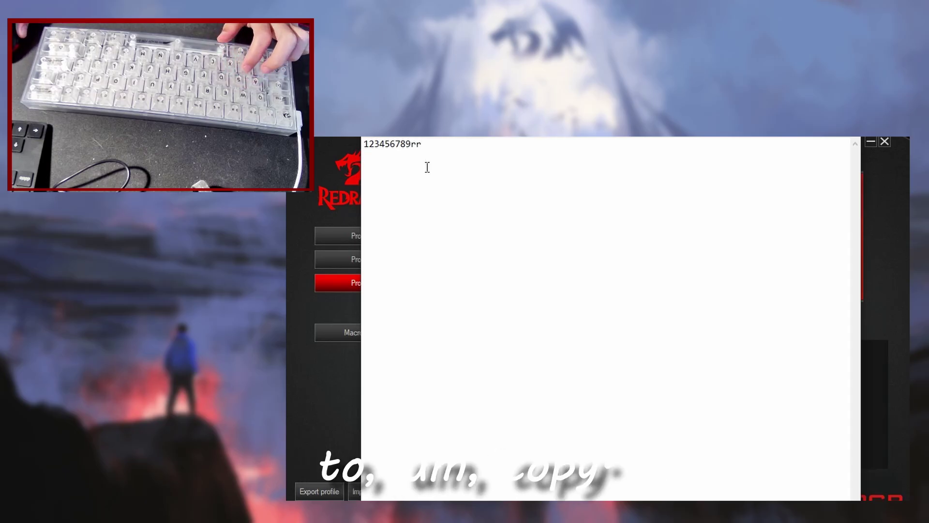
left_click(445, 138)
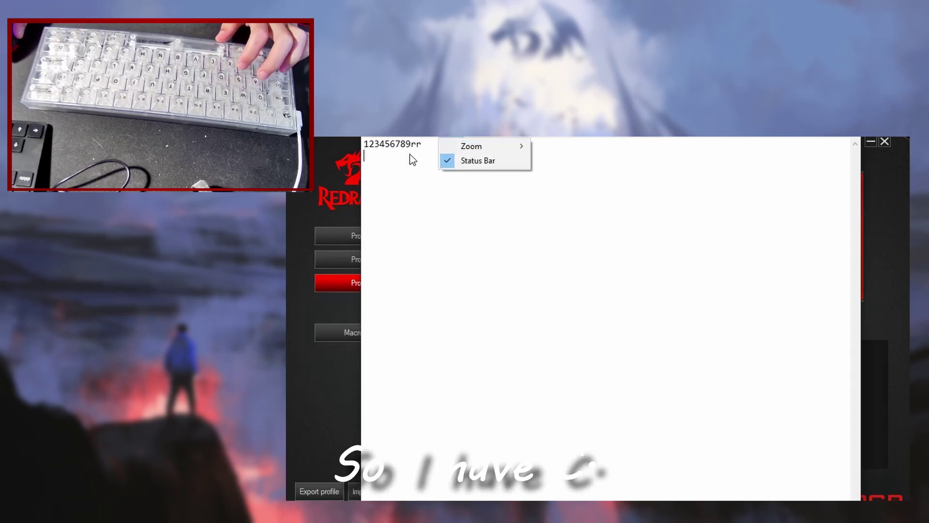
left_click(433, 145)
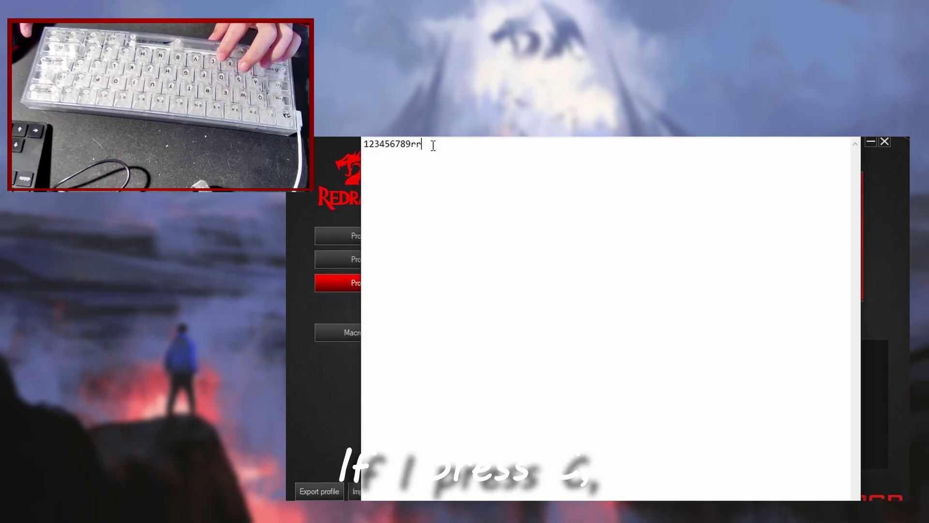
Copy the line and paste it twice, giving four 123456789rr lines.
key("ctrl+a")
key("ctrl+c")
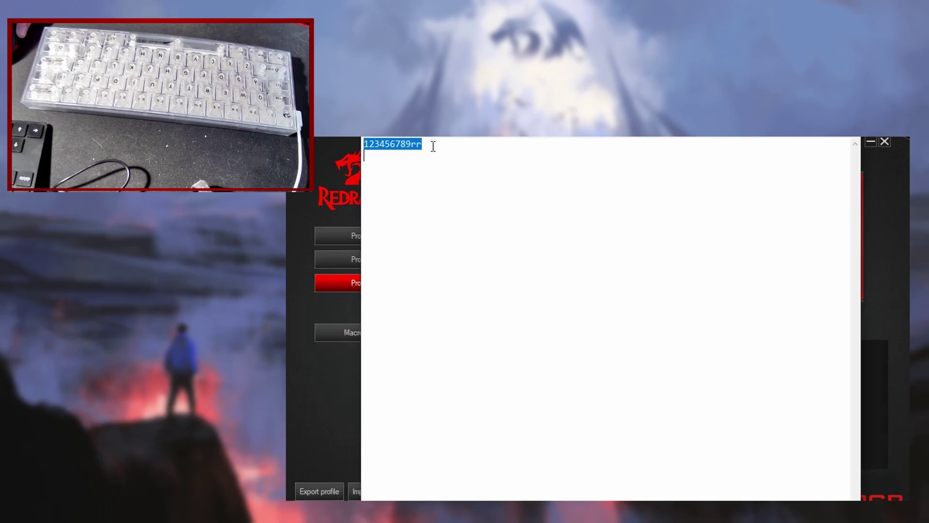
left_click(432, 146)
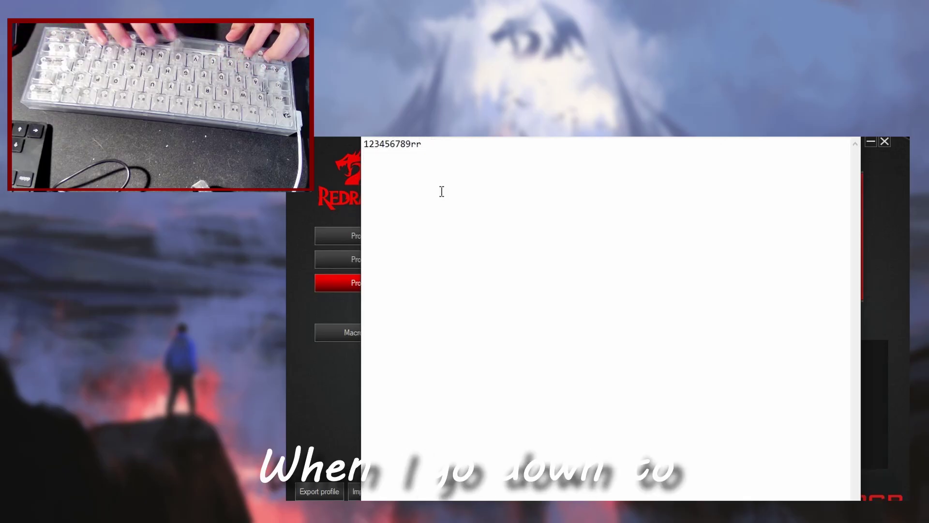
key("ctrl+v")
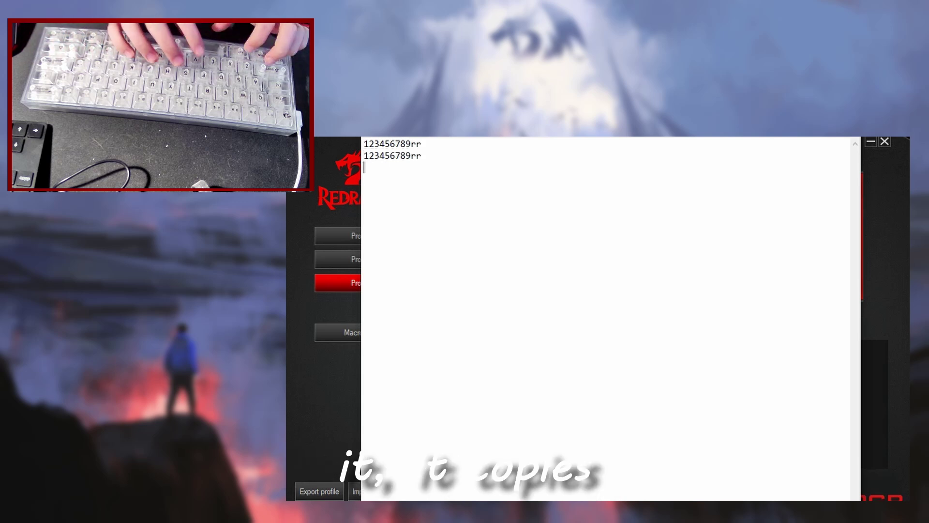
key("ctrl+v")
key("ctrl+v")
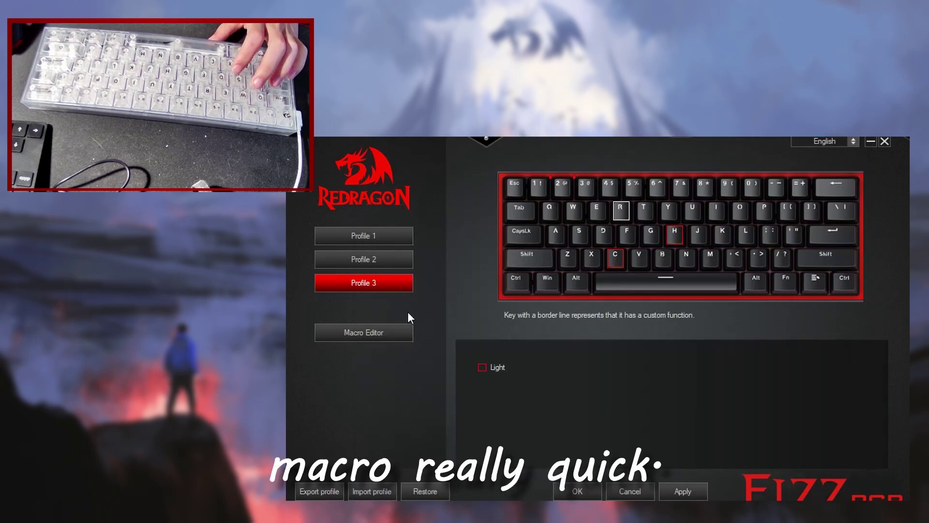
Open the Macro Editor and select 'copy all' to view its Ctrl, A and C events.
left_click(385, 337)
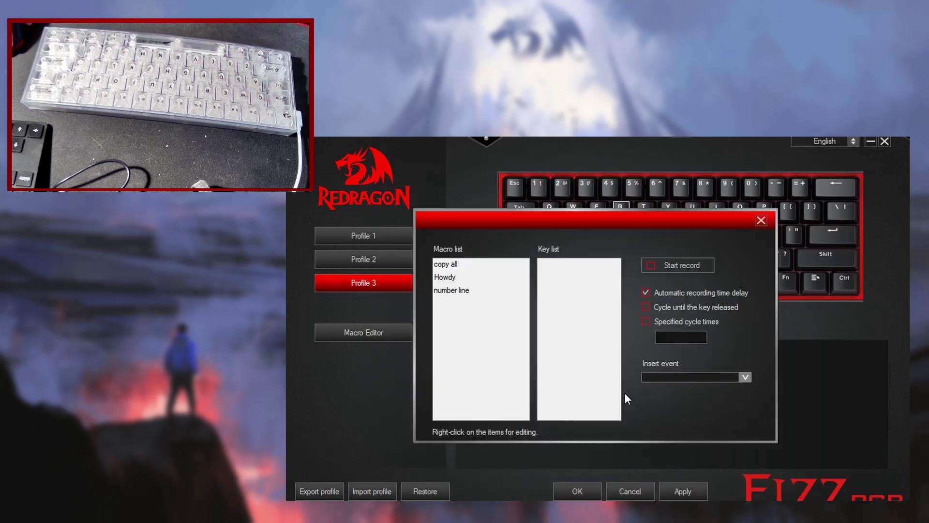
left_click(453, 266)
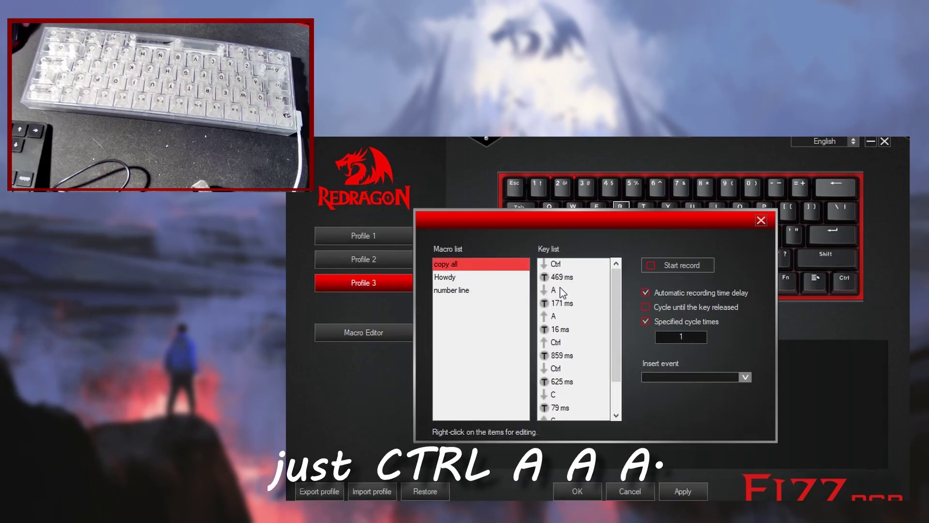